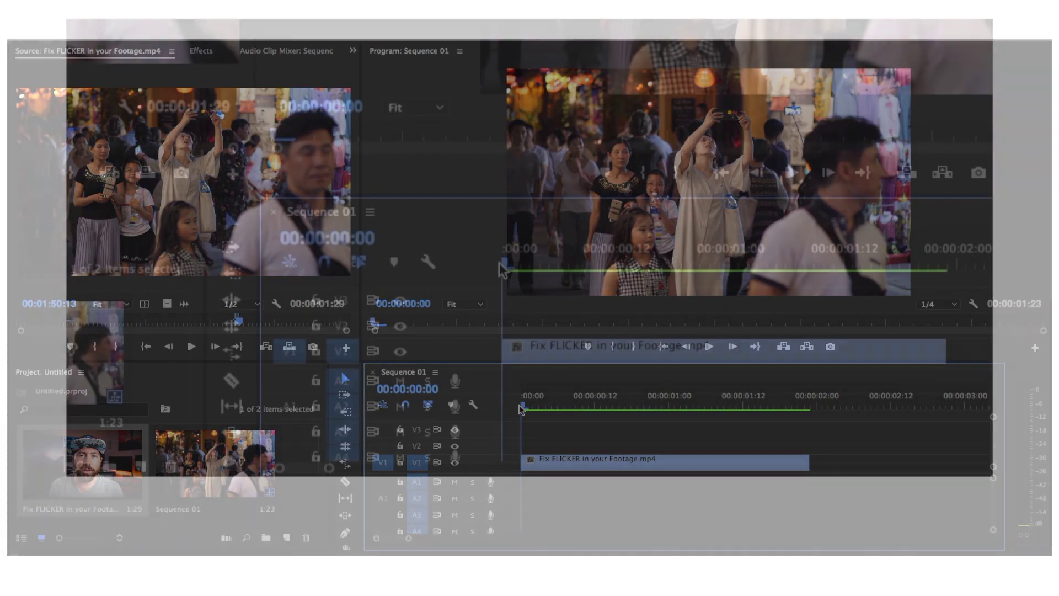
- Overwrite a copy of the footage onto V2, one frame after the original
key(Right)
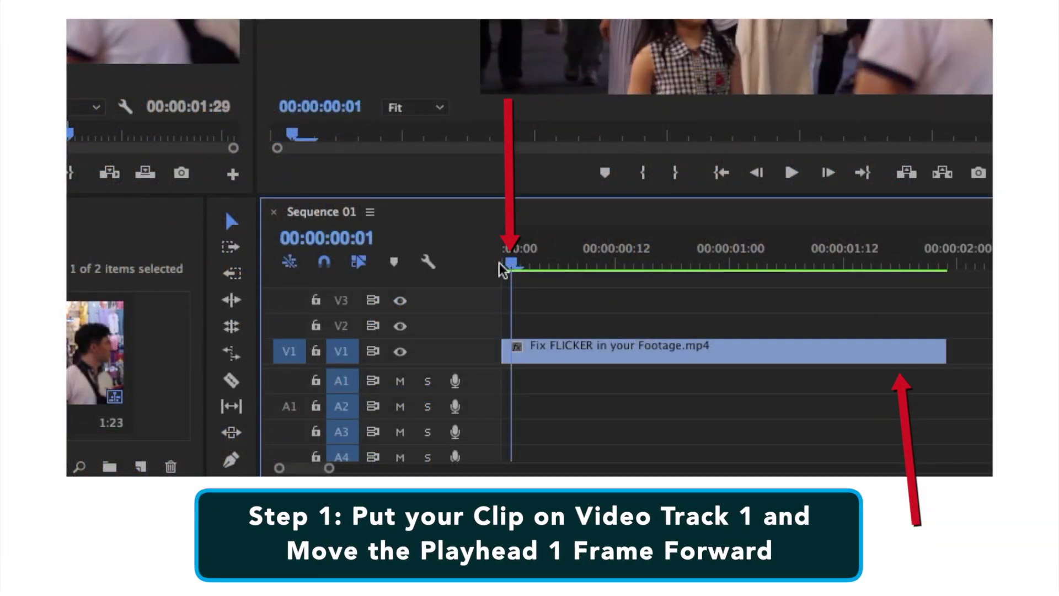
click(291, 331)
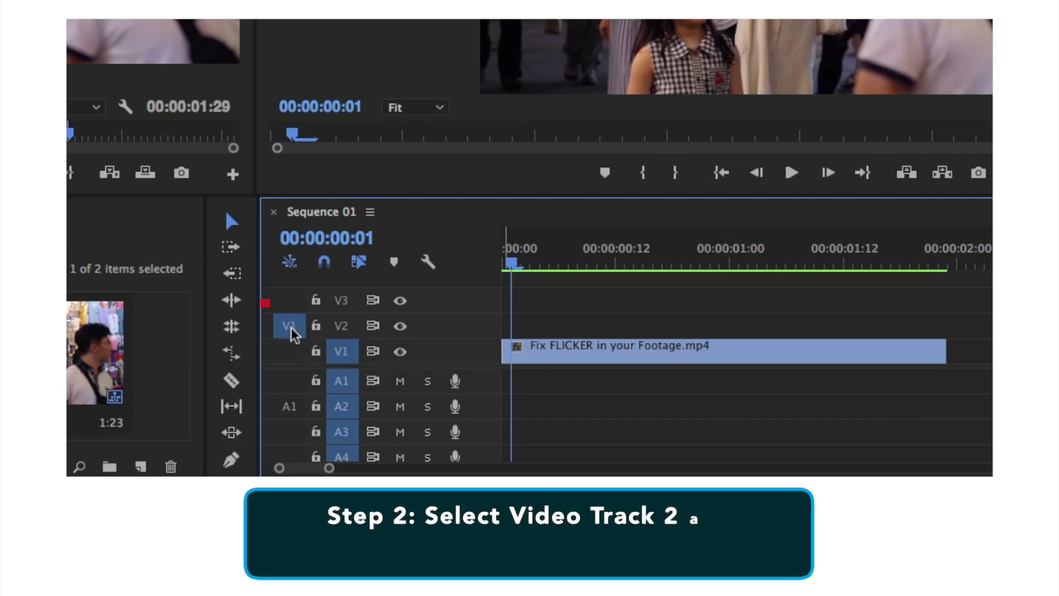
click(145, 175)
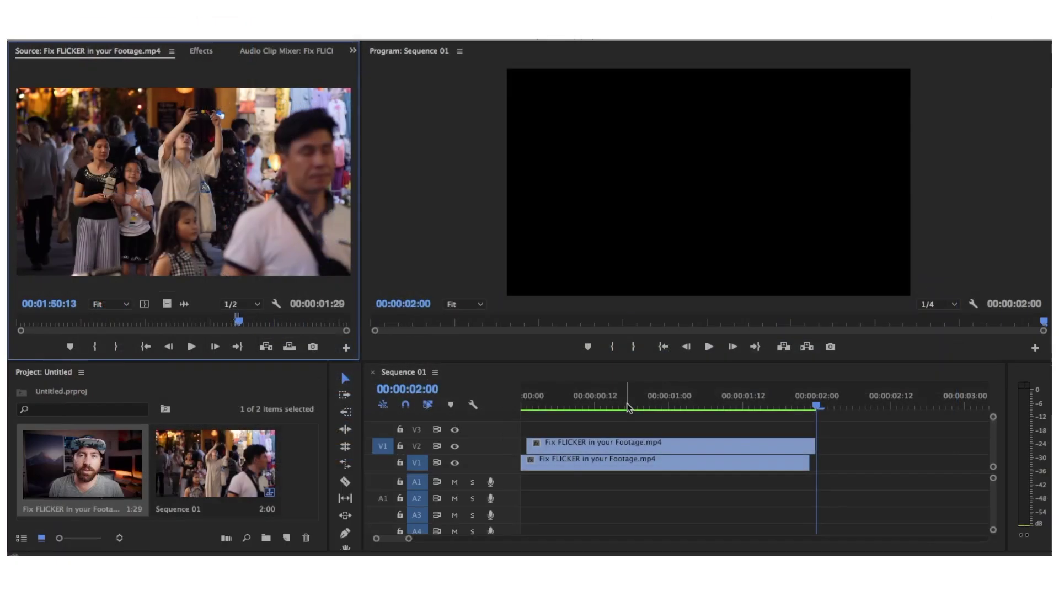
- Play the sequence from the start to check the stacked clips
click(666, 269)
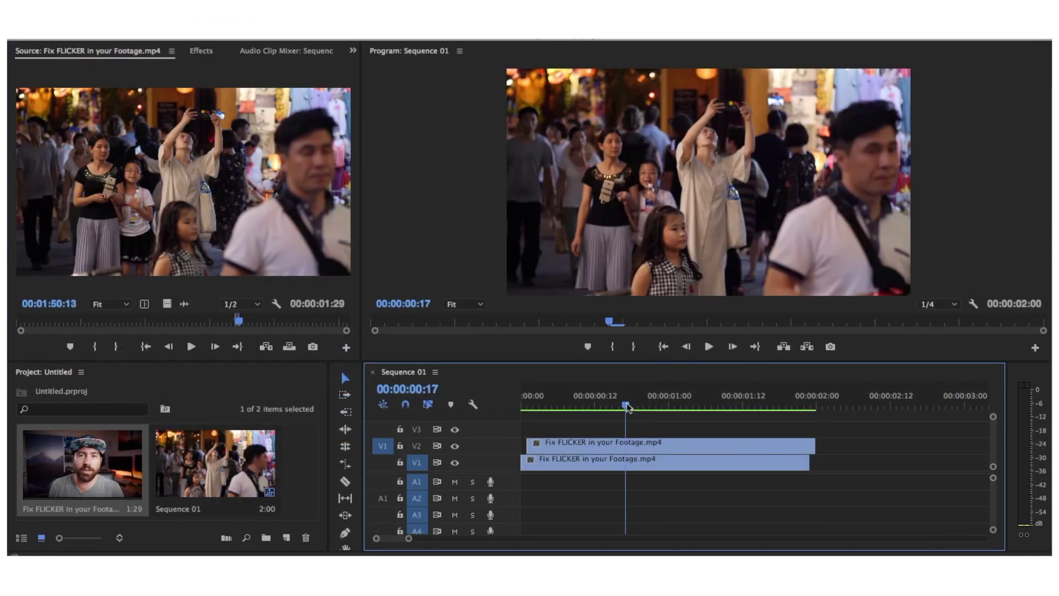
click(527, 409)
key(space)
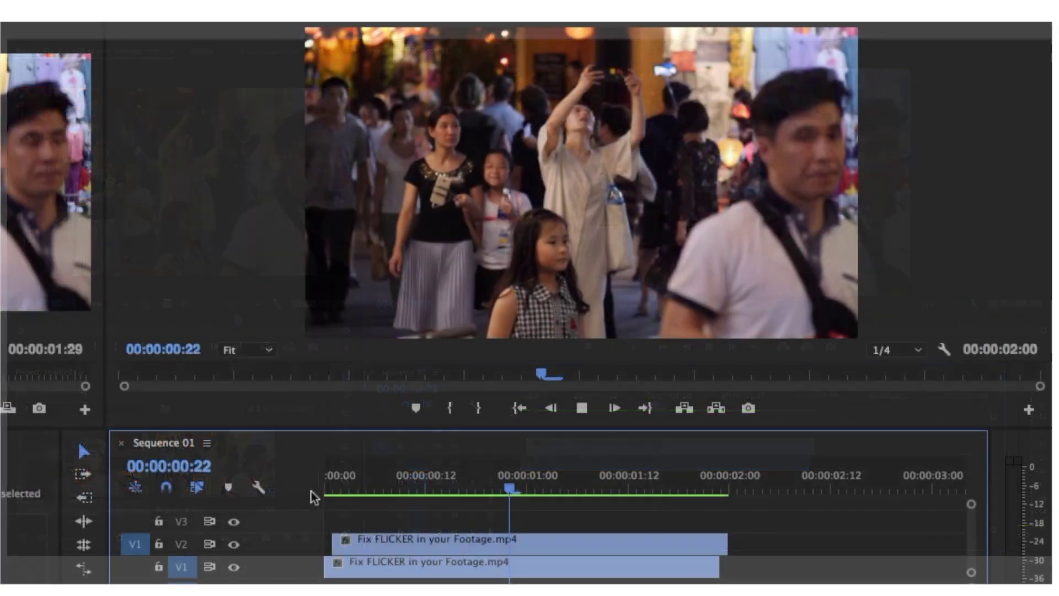
key(space)
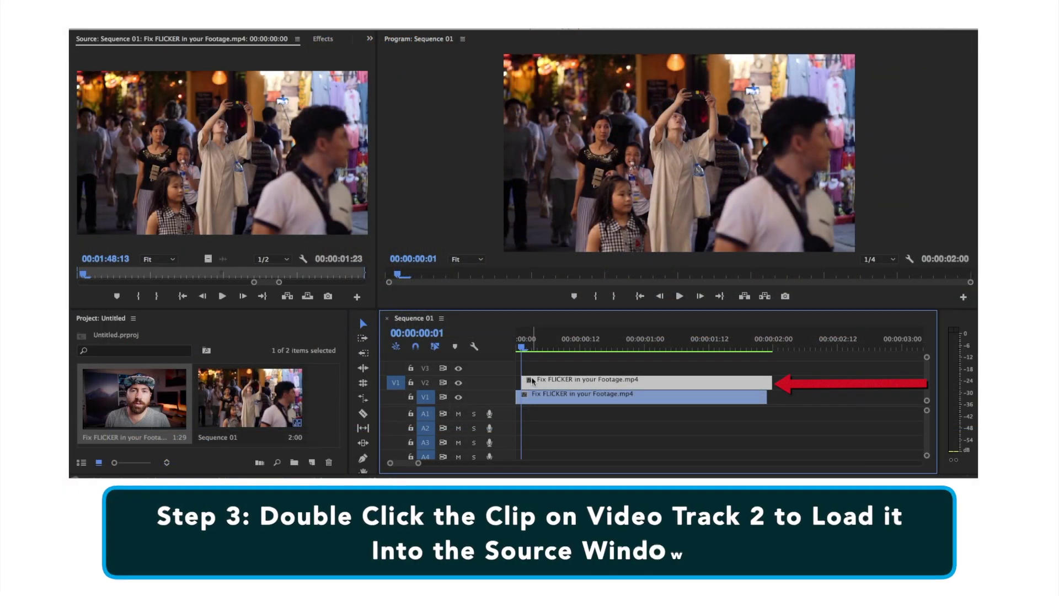
- Set the V2 copy's Opacity to 50% in Effect Controls and render effects in to out
double_click(538, 382)
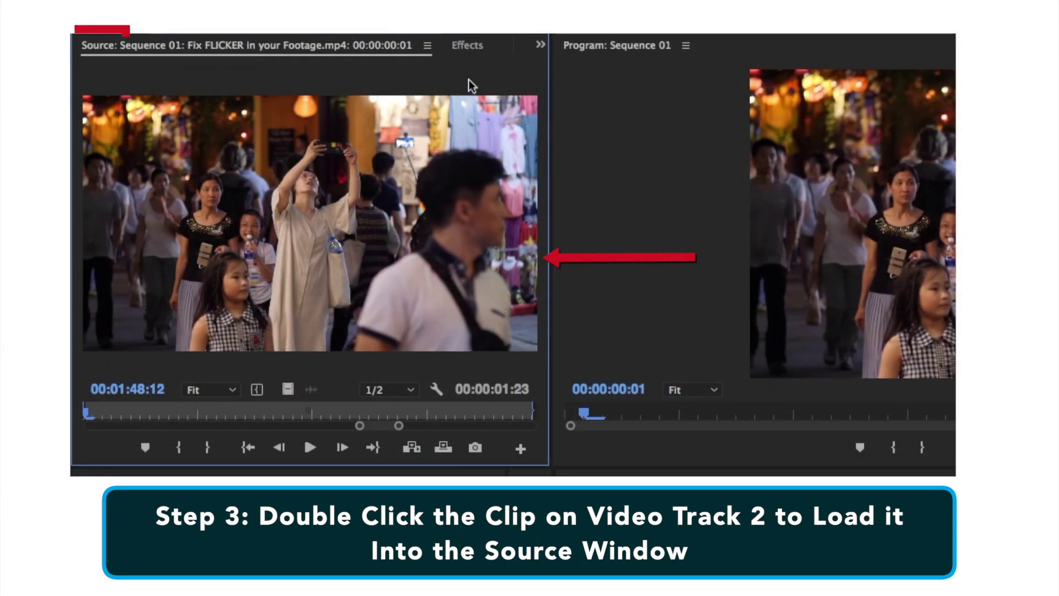
click(538, 48)
click(561, 148)
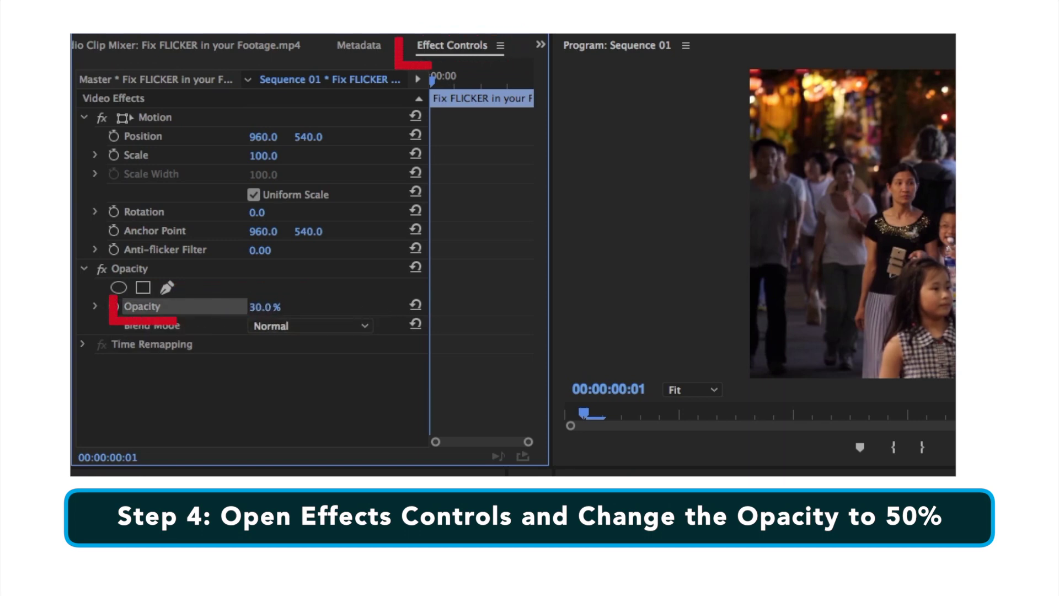
click(273, 306)
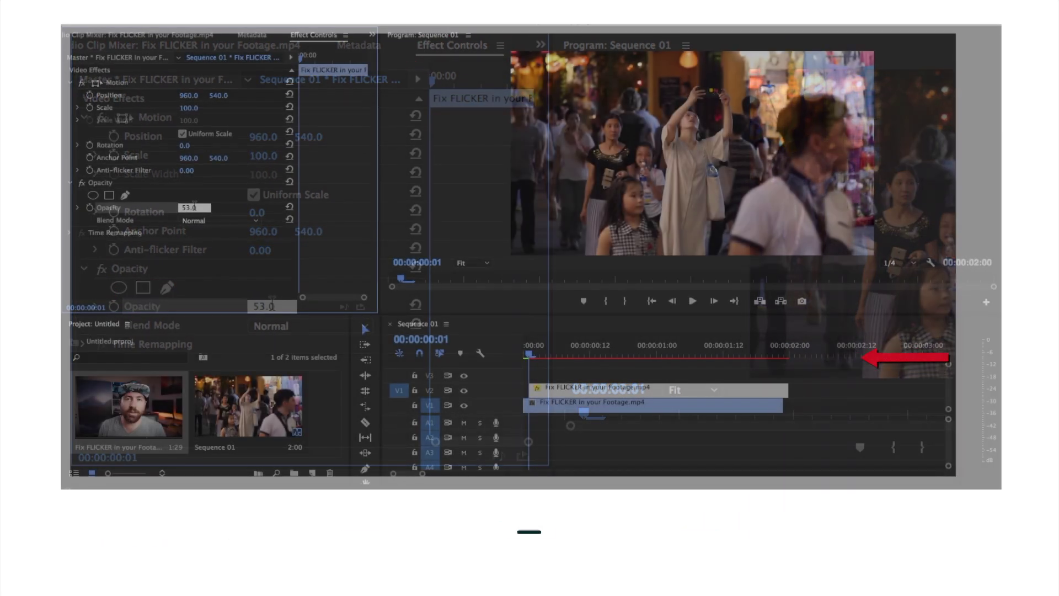
drag(207, 208, 155, 204)
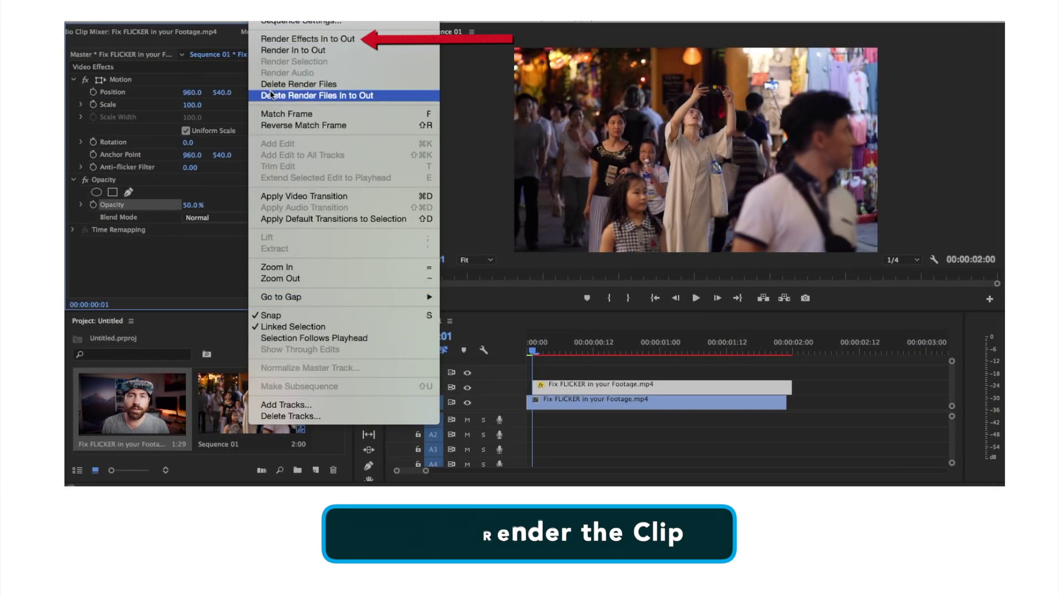
click(279, 50)
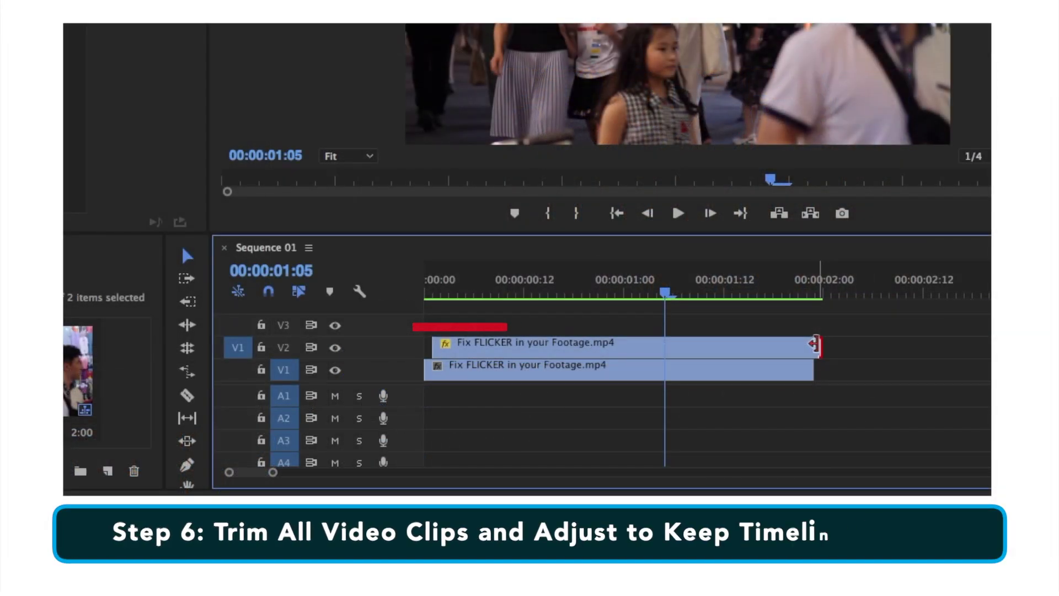
- Trim the V2 clip's end and the V1 clip's start so both clips match
drag(808, 444, 806, 444)
drag(808, 342, 809, 344)
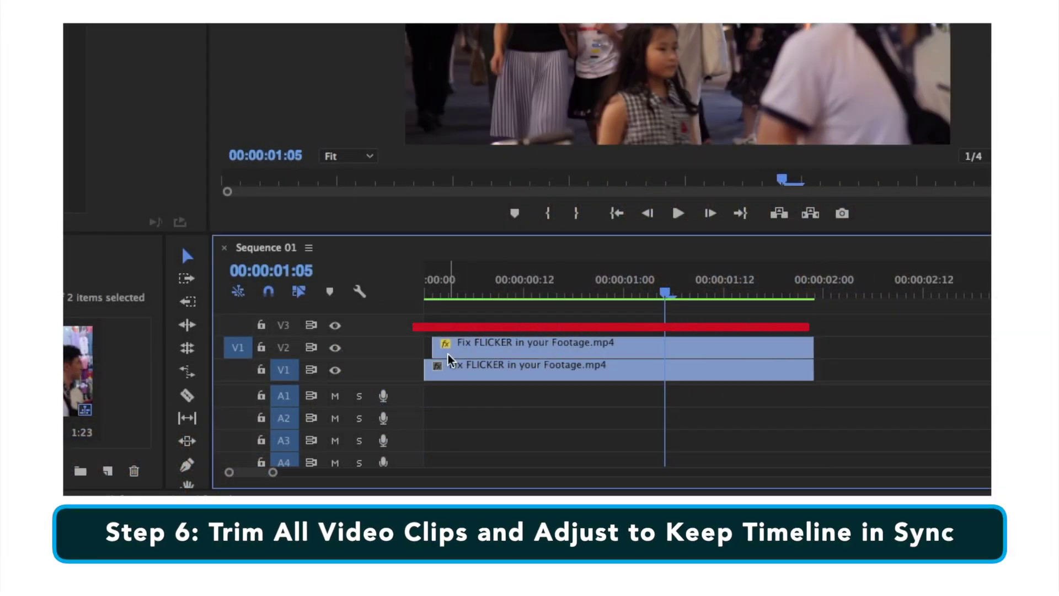
drag(435, 370, 446, 372)
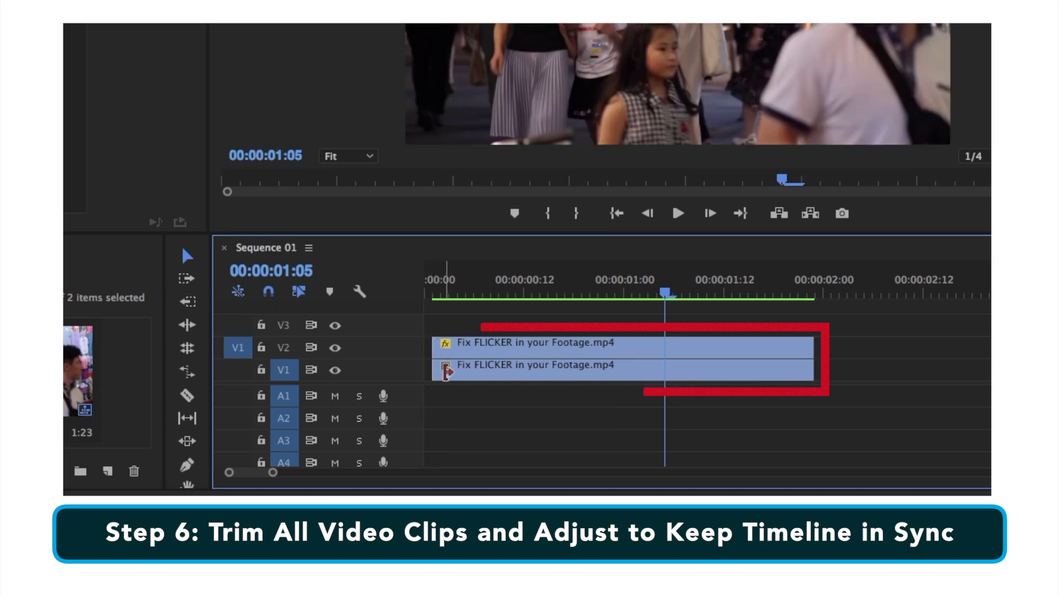
drag(450, 298, 427, 299)
- Move both clips one frame earlier to 00:00 and play back the smoothed footage
mouse_move(482, 323)
mouse_down()
mouse_move(486, 369)
mouse_move(485, 343)
mouse_up()
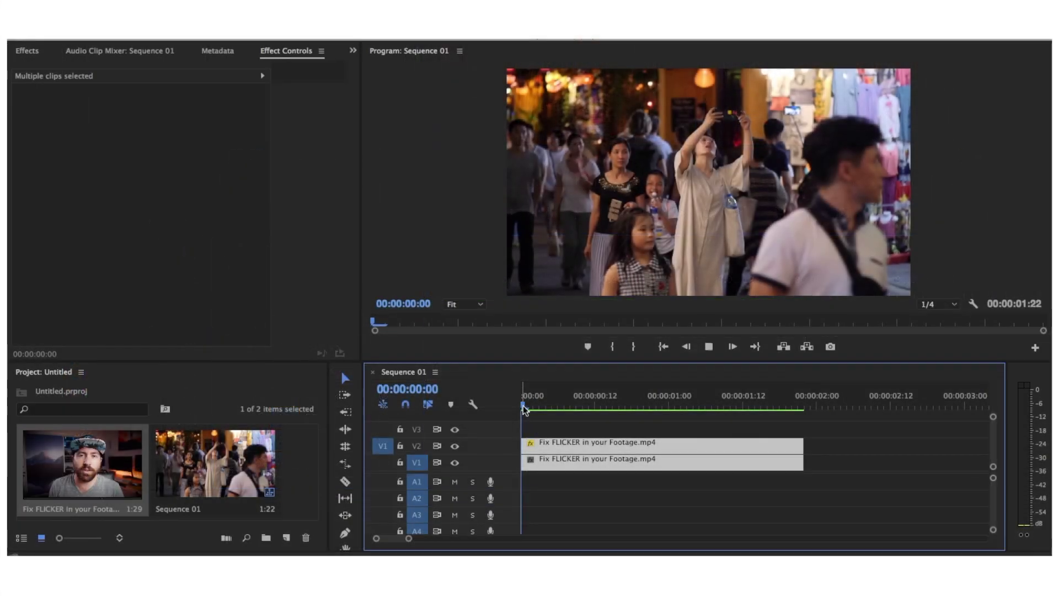
key(space)
click(524, 408)
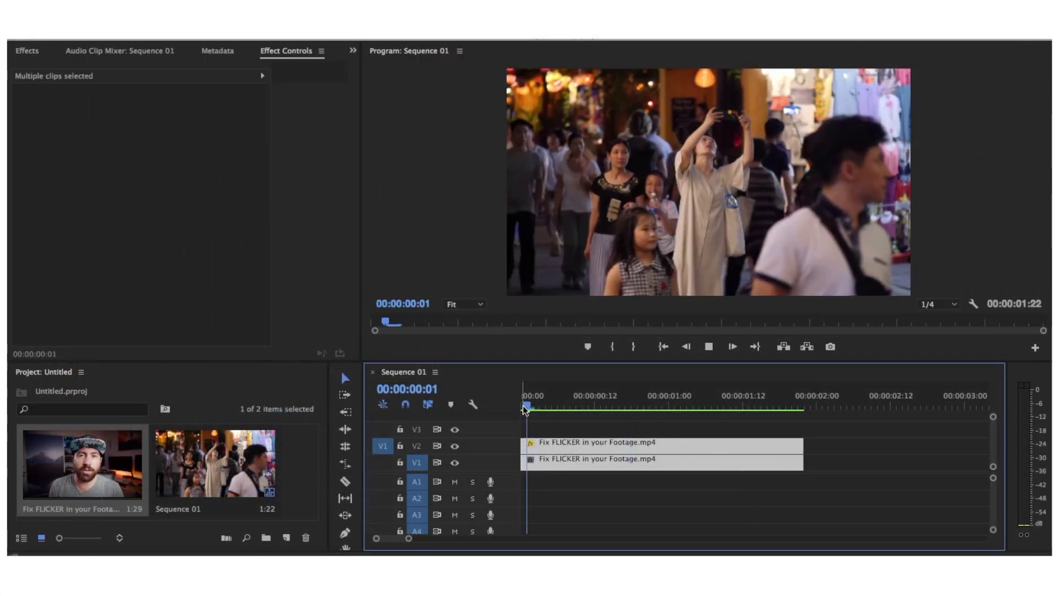
key(space)
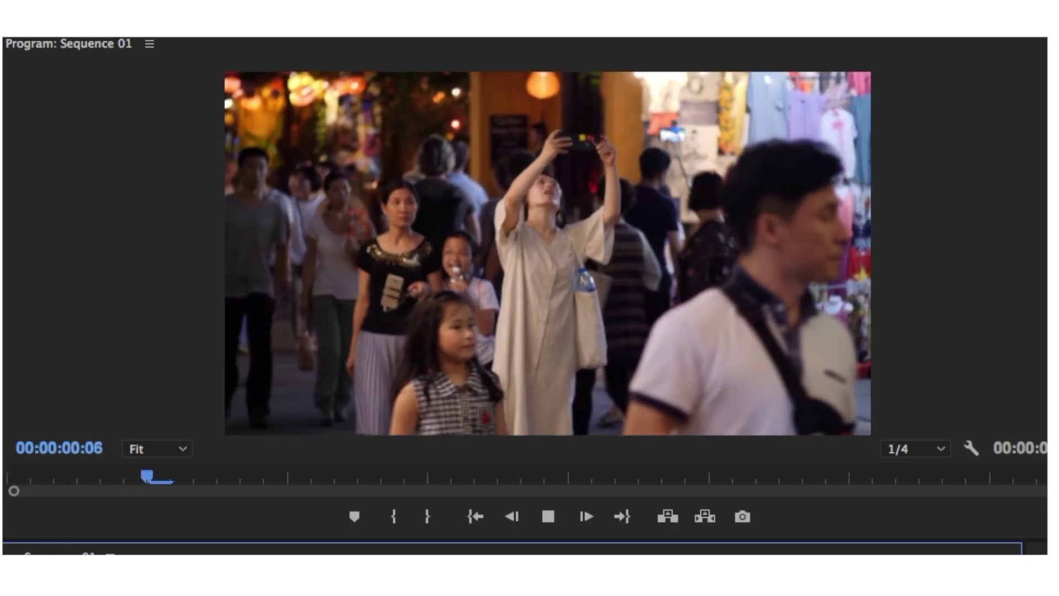
key(space)
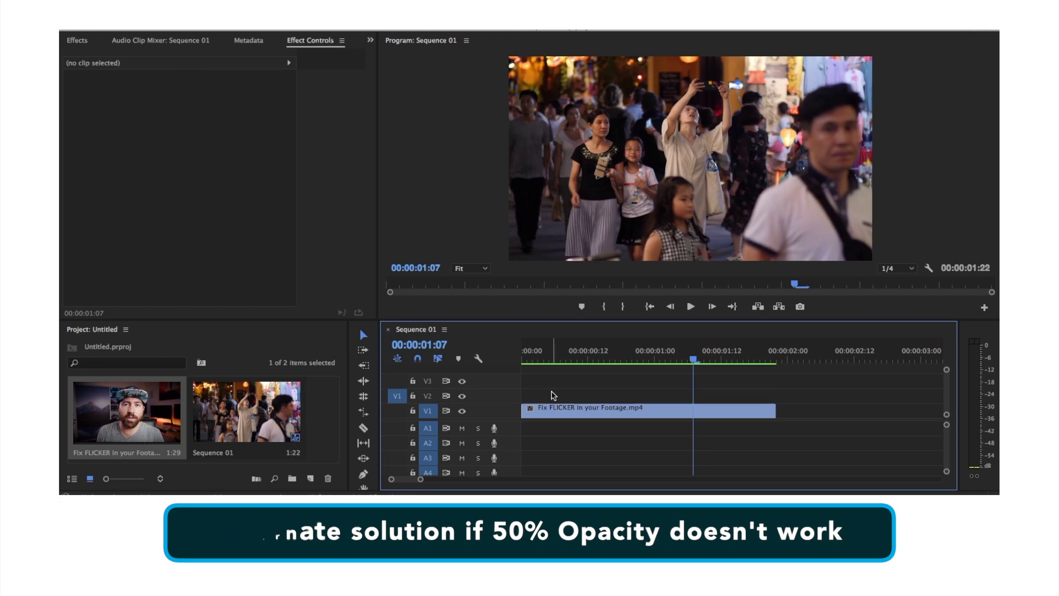
- Overwrite a copy of the footage onto V2, one frame after the sequence start
click(550, 409)
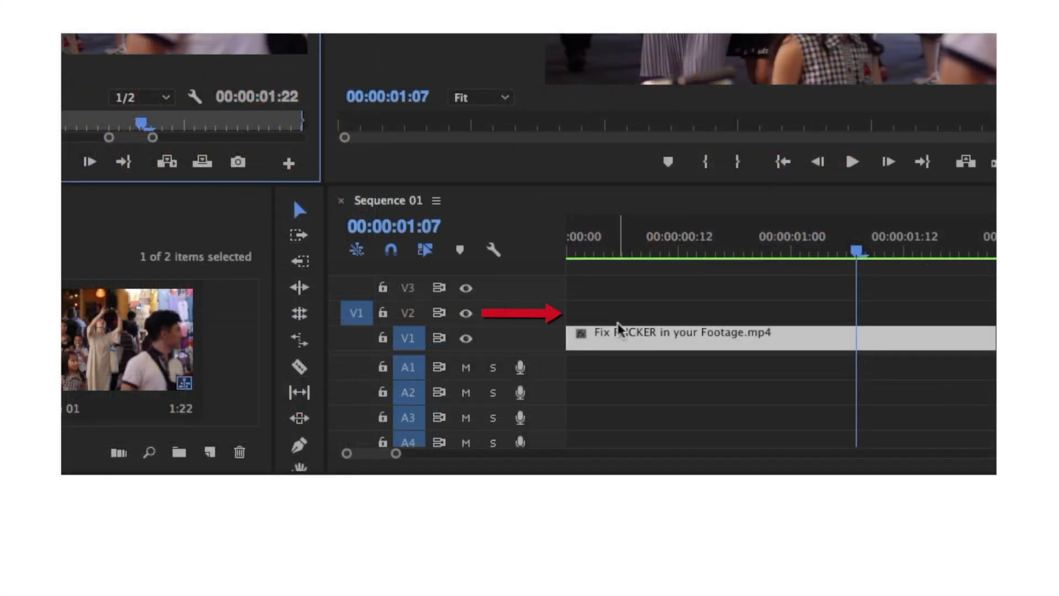
drag(612, 254, 564, 255)
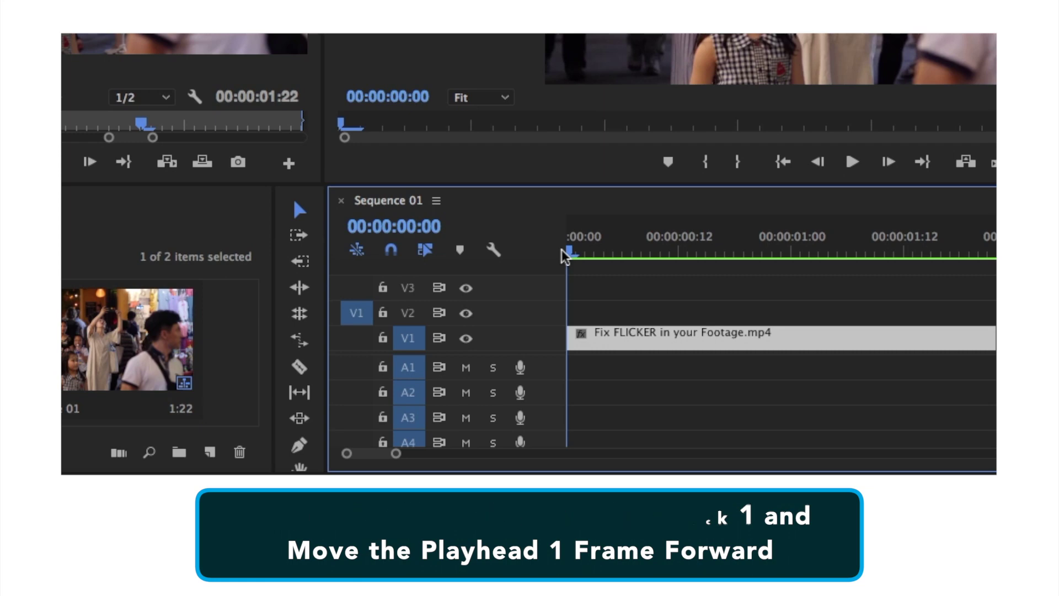
key(Right)
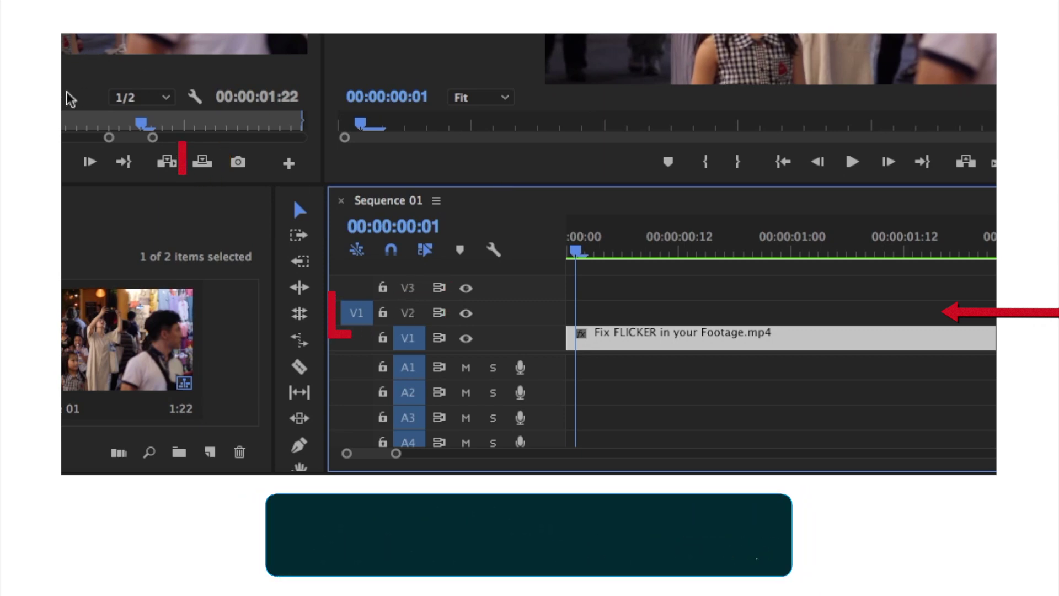
click(202, 161)
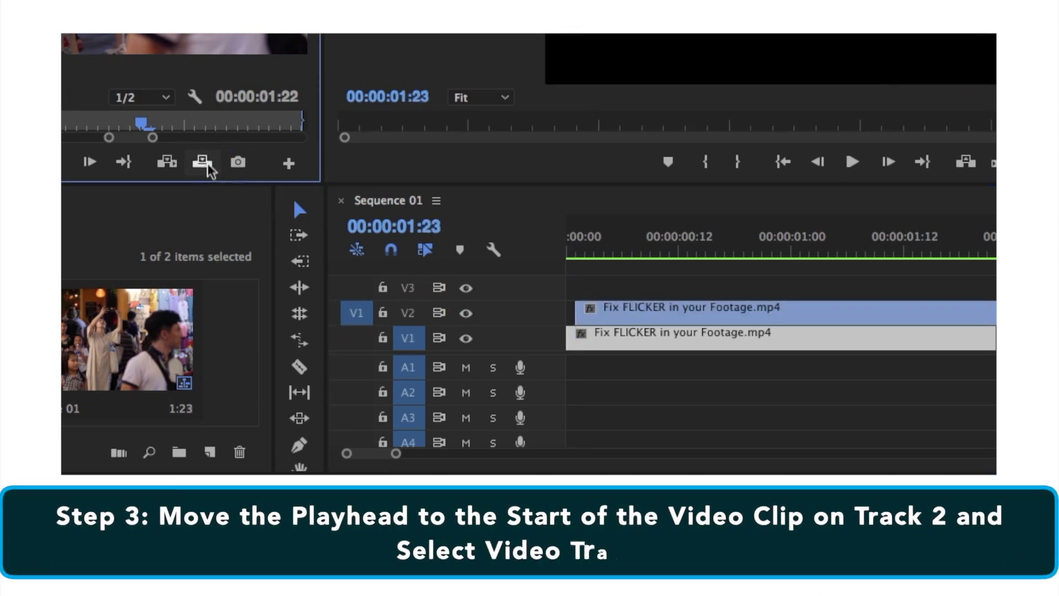
- Overwrite another copy onto V3, one frame after the V2 clip's start
drag(649, 259, 589, 258)
click(353, 291)
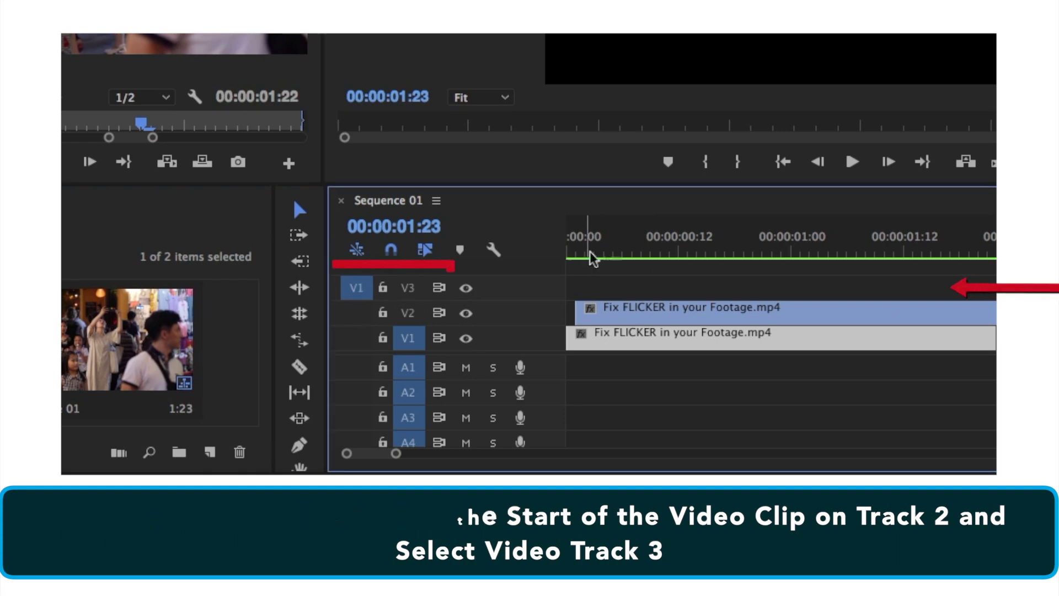
drag(603, 255, 576, 255)
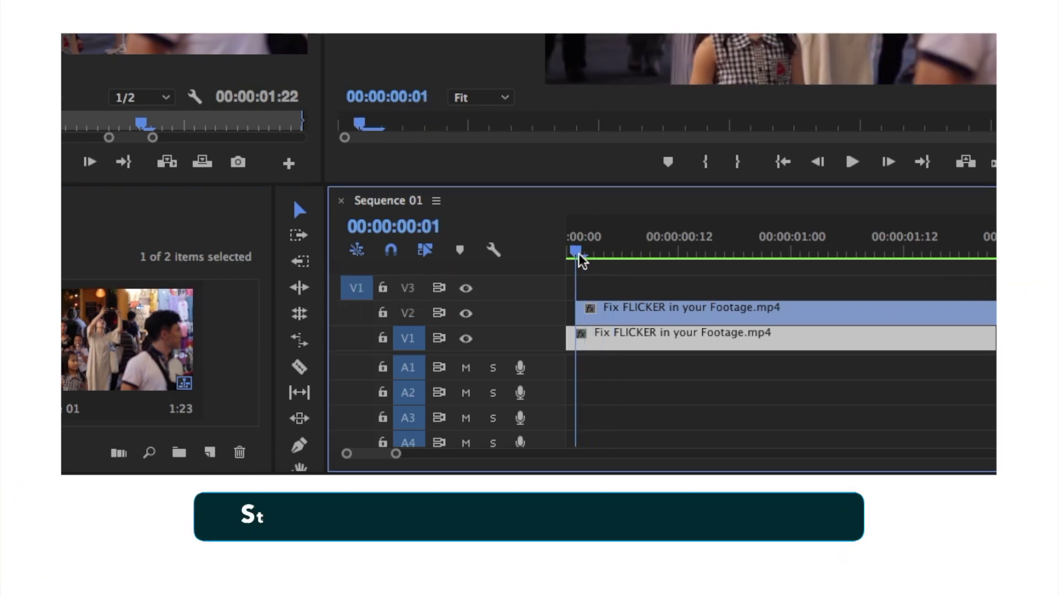
key(Right)
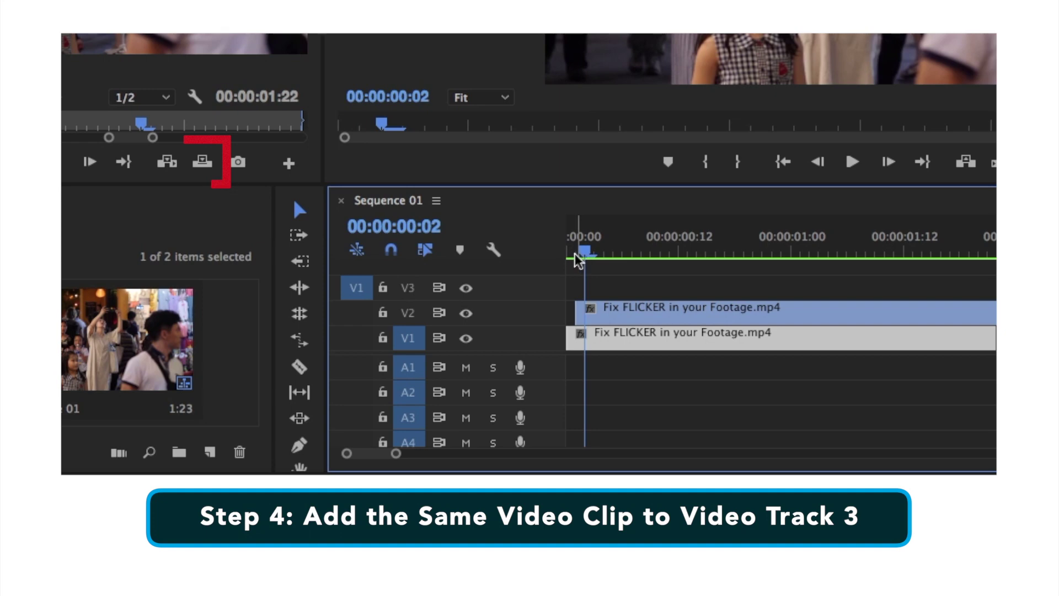
key(period)
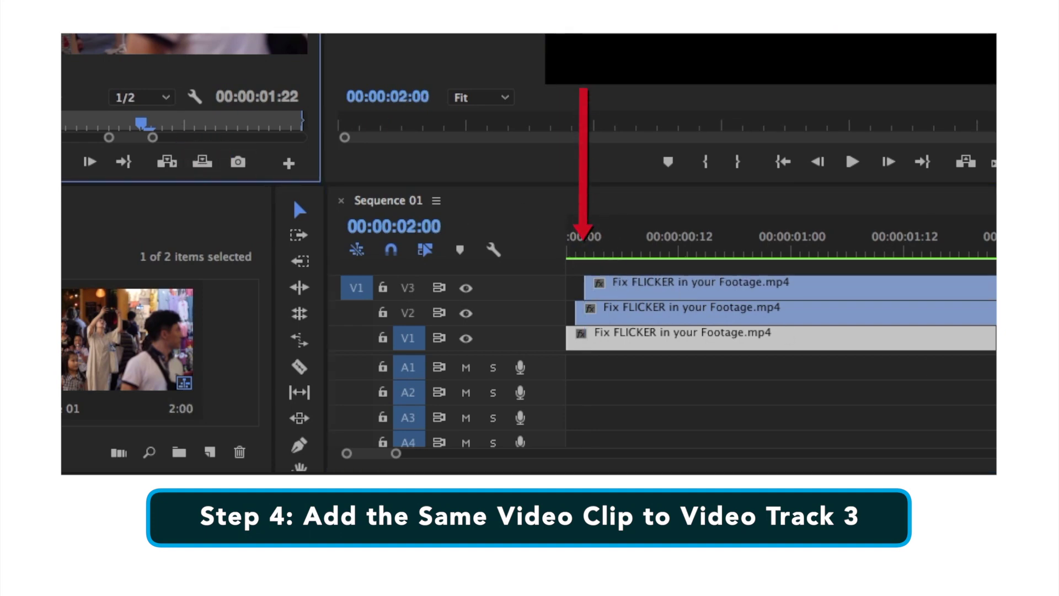
click(588, 309)
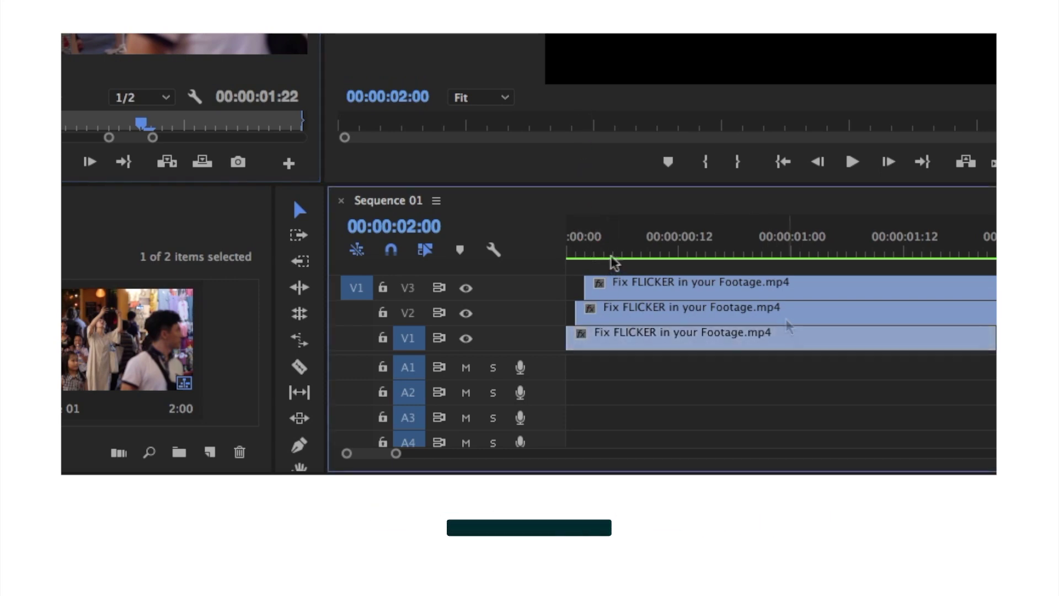
- Set the Track 2 copy's opacity to 66% in Effect Controls
double_click(618, 317)
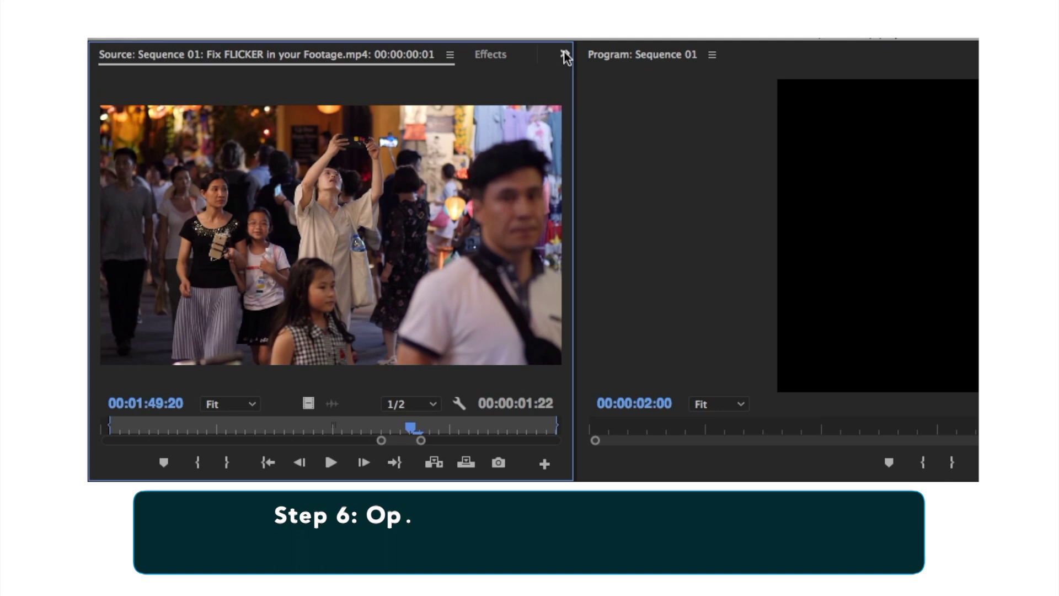
click(565, 55)
click(594, 156)
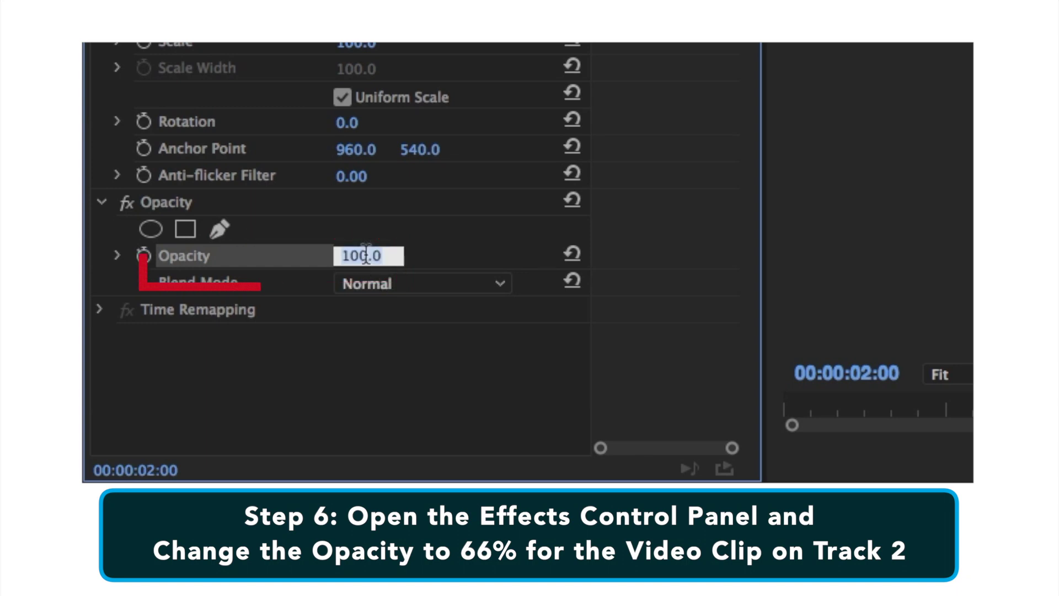
key(Return)
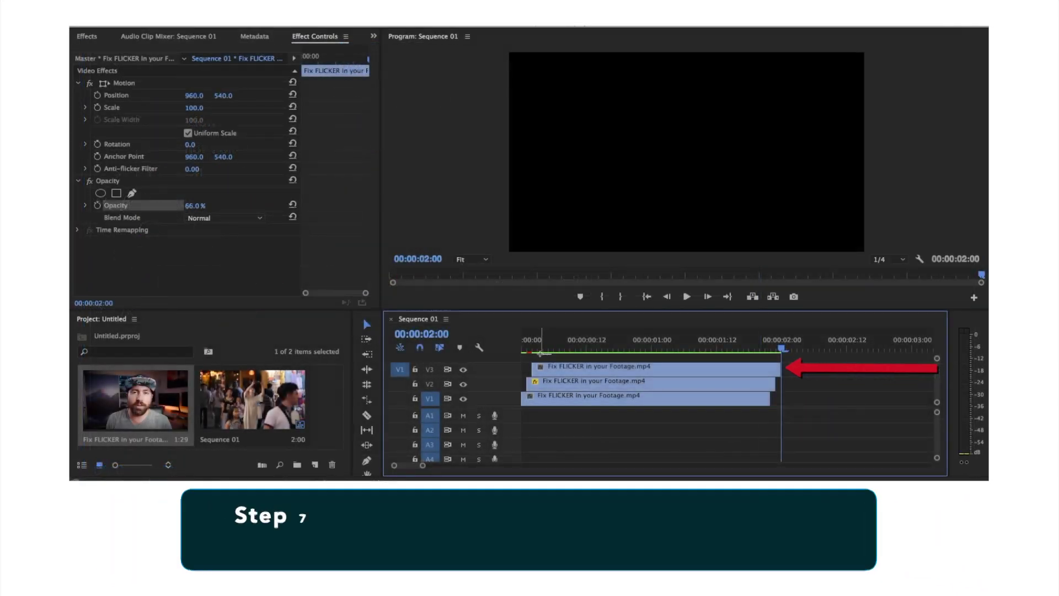
- Set the Track 3 copy's opacity to 33% and render effects across the sequence
click(532, 348)
double_click(547, 368)
click(373, 35)
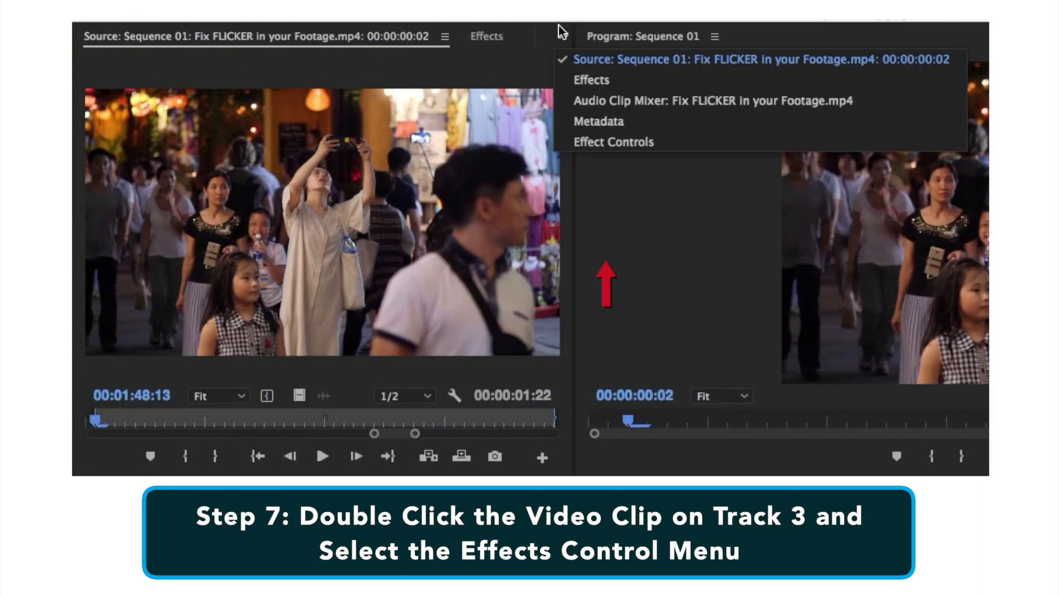
click(598, 142)
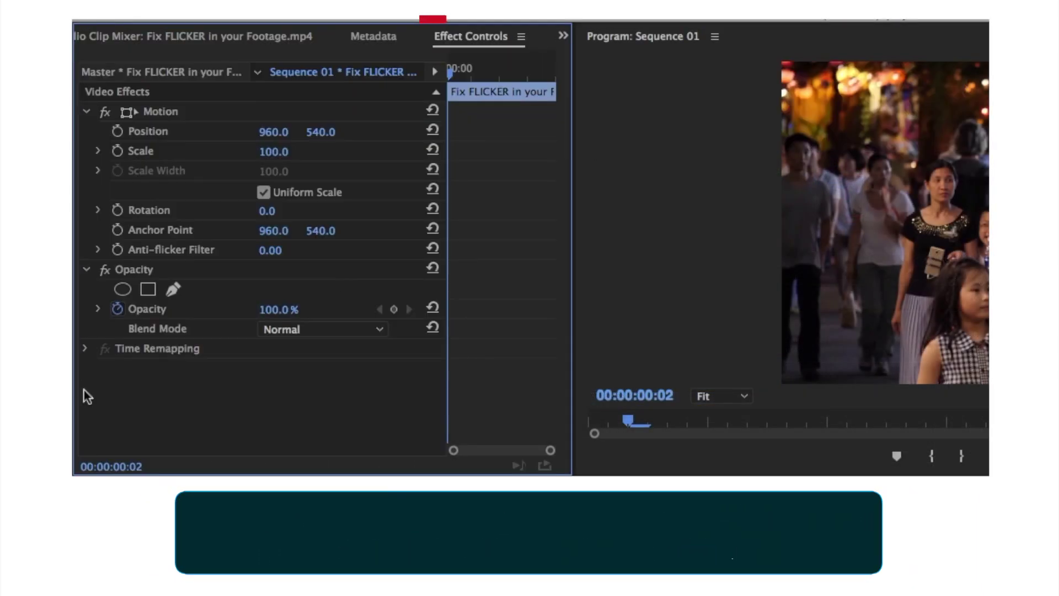
click(124, 310)
click(279, 309)
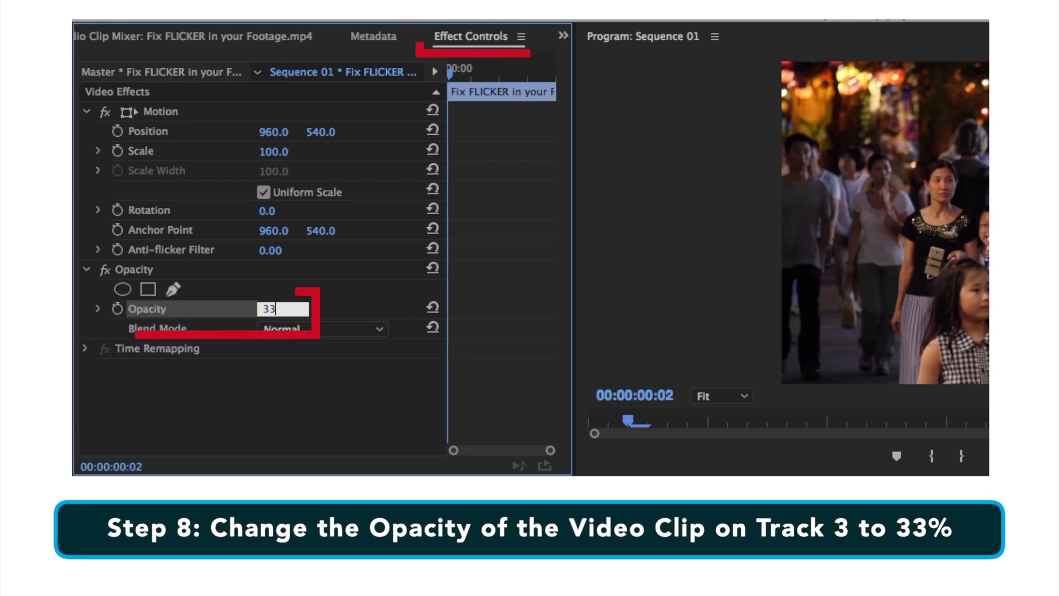
text(33)
key(Return)
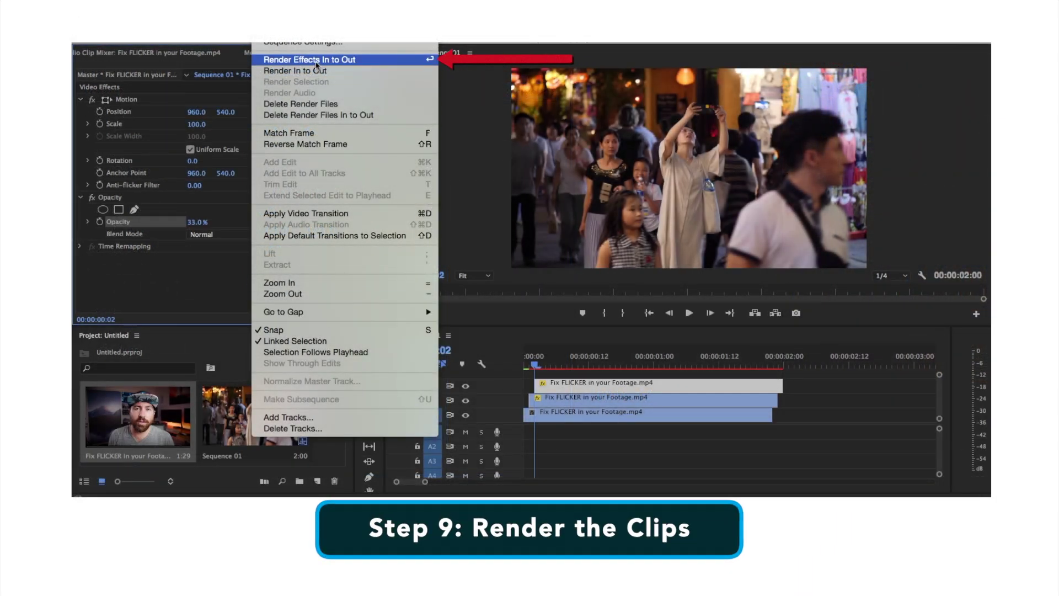
click(316, 61)
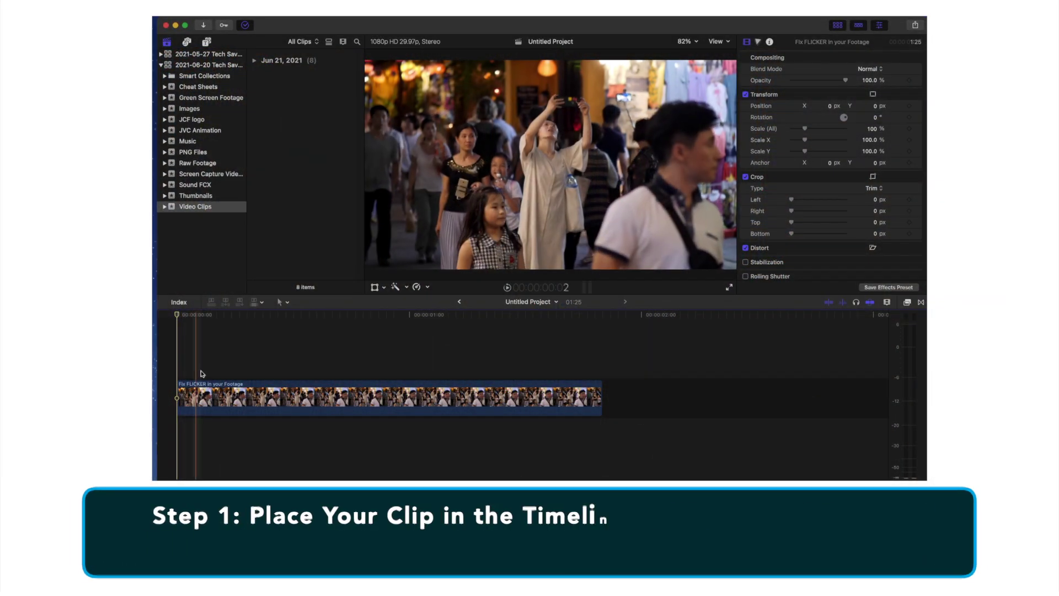
- Copy the clip, paste a duplicate above it, and slide it back to the timeline start
click(206, 409)
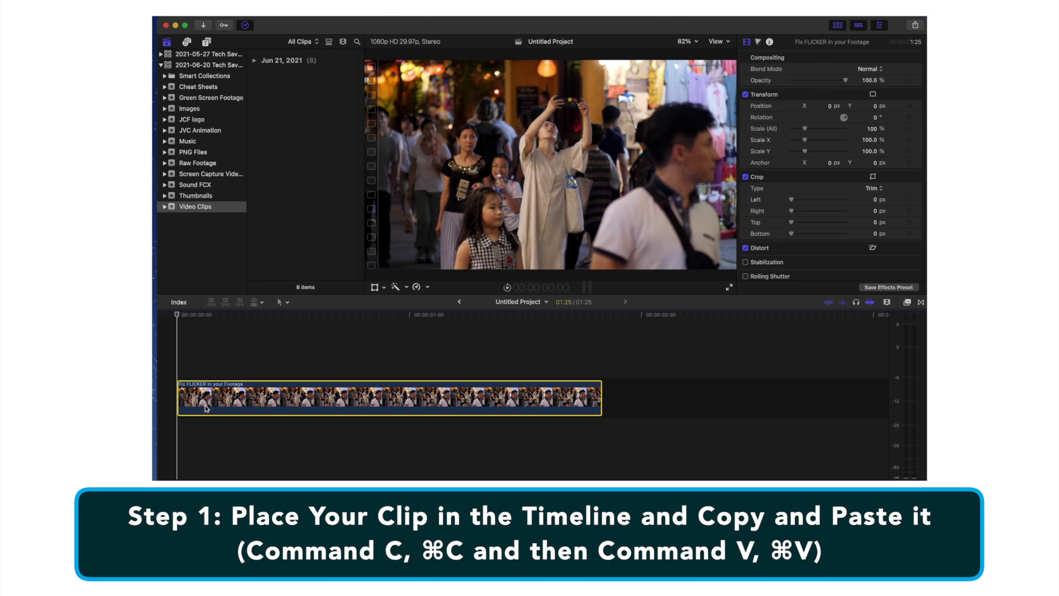
key(super+c)
click(602, 347)
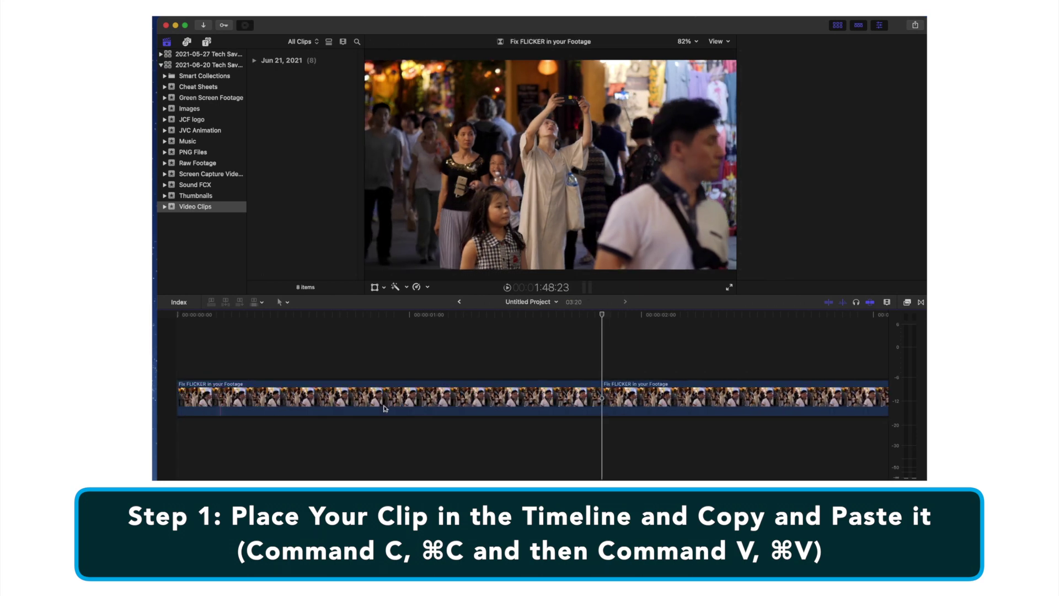
key(super+v)
drag(622, 356, 197, 356)
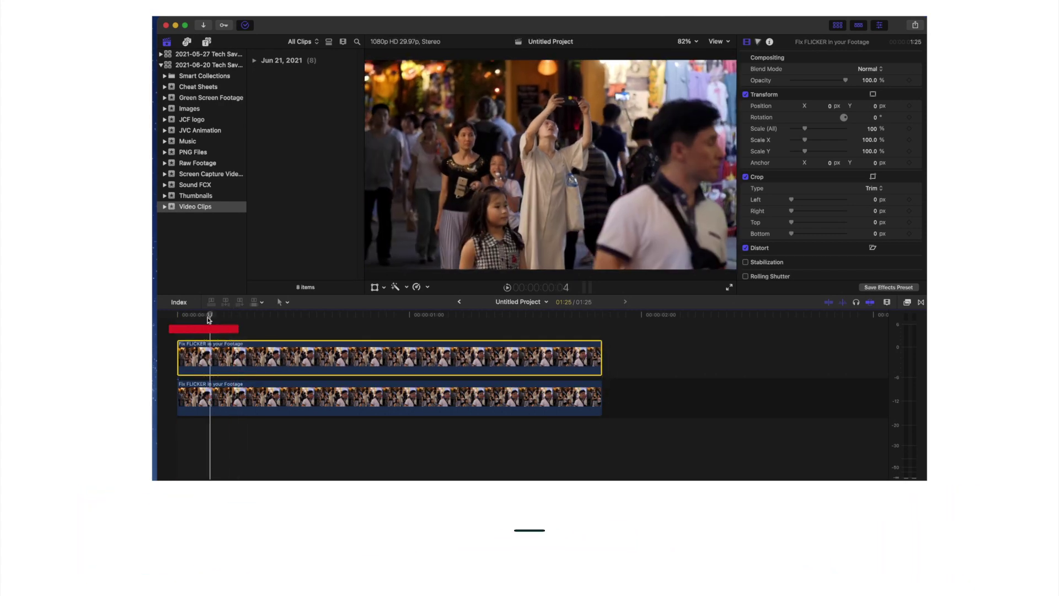
- Shift the upper copy one frame later to the advanced playhead
click(182, 319)
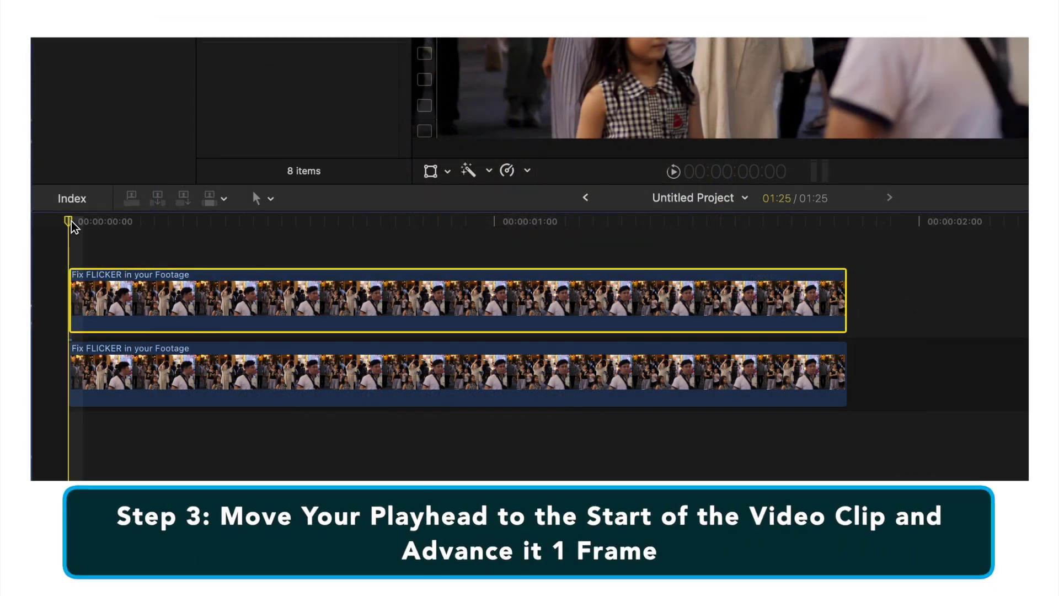
key(Right)
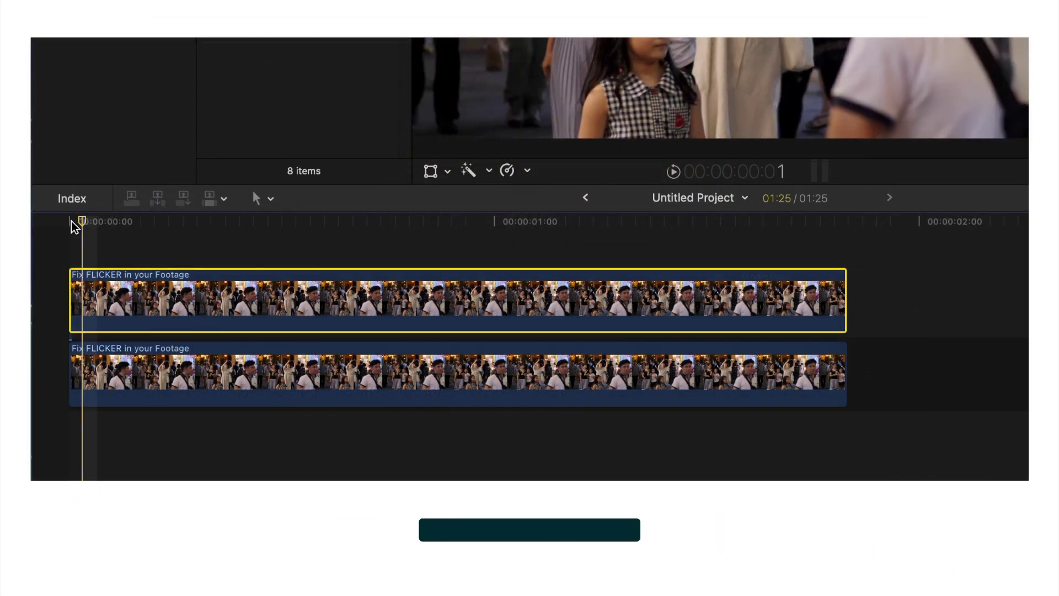
drag(182, 312, 180, 312)
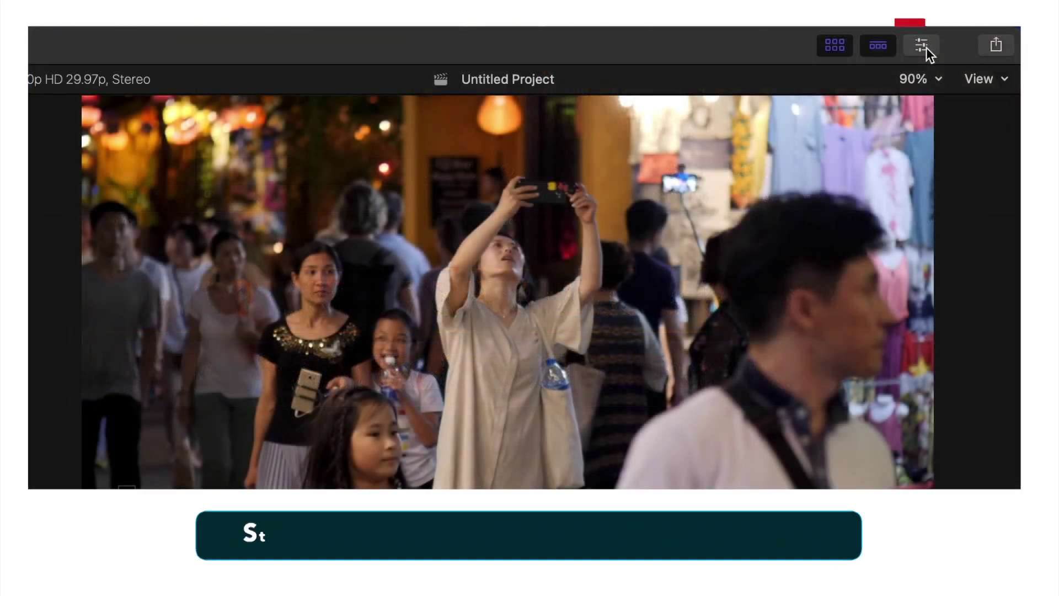
- Lower the top copy's Compositing Opacity to 50% in the Inspector, then Modify > Render All
click(926, 48)
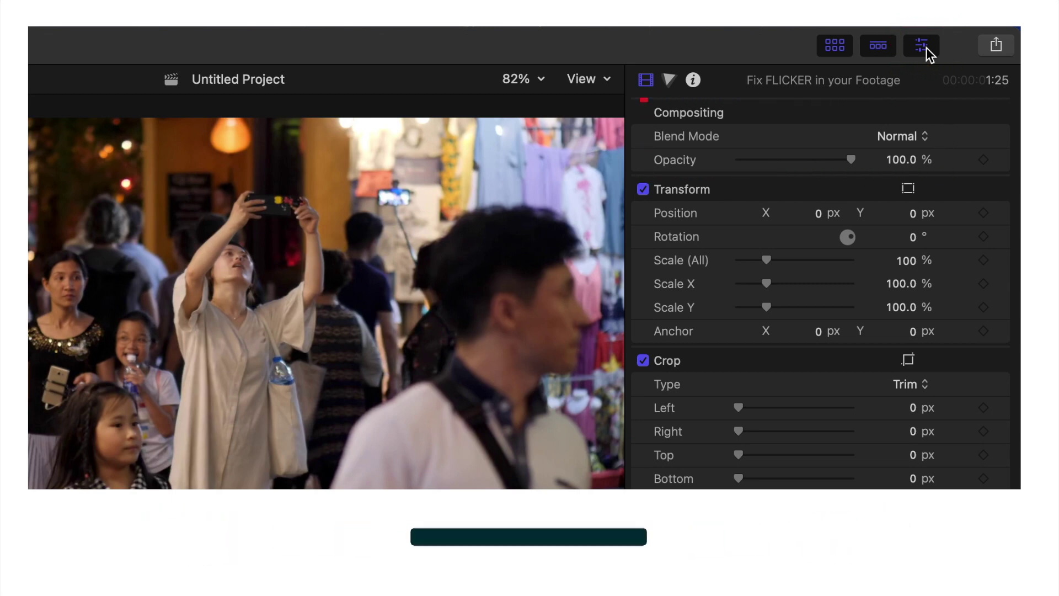
drag(848, 160, 808, 160)
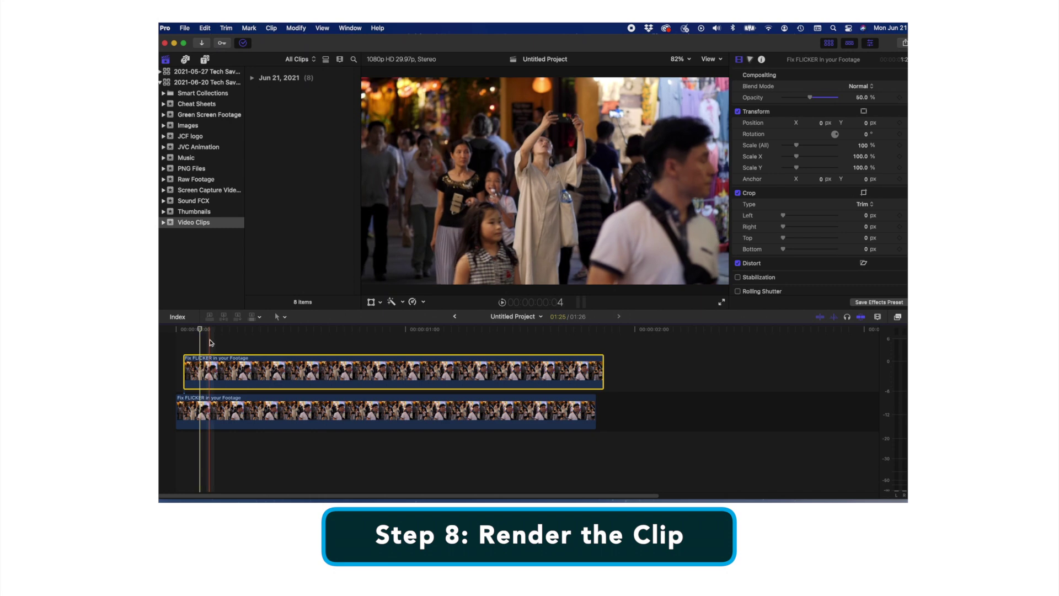
click(210, 343)
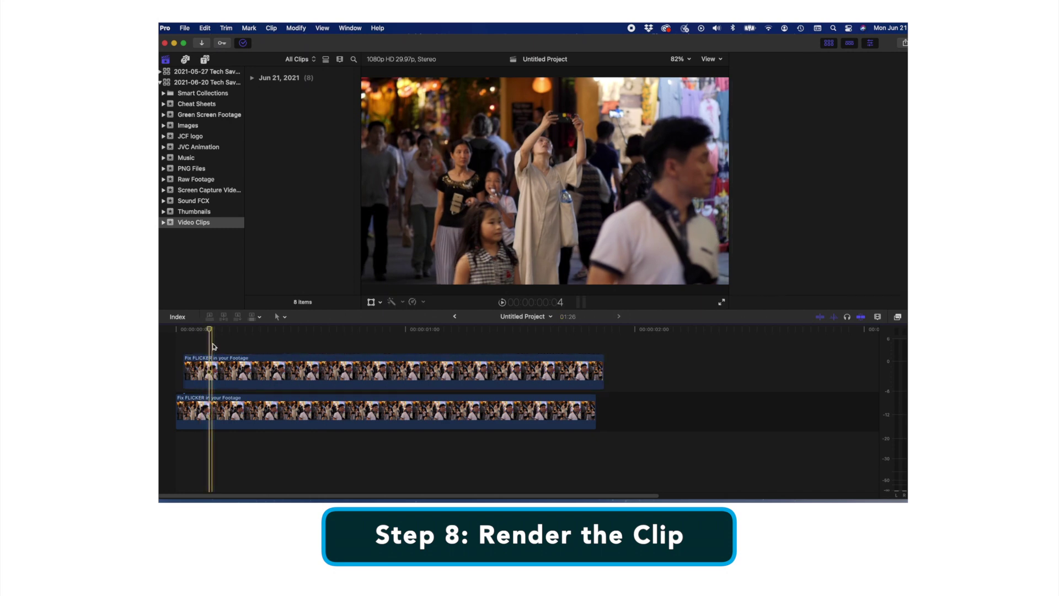
click(296, 28)
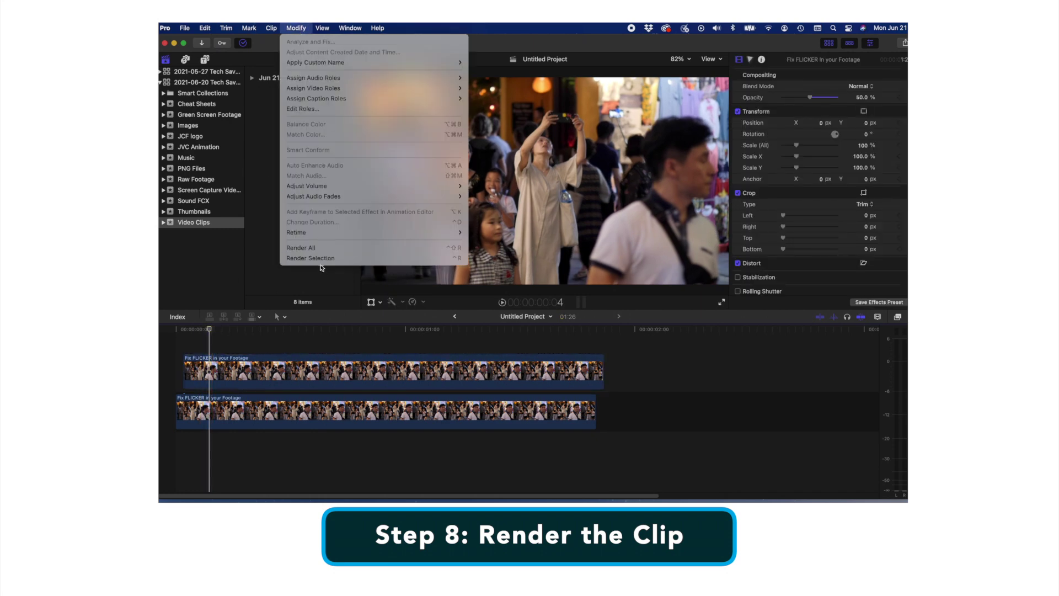
click(300, 248)
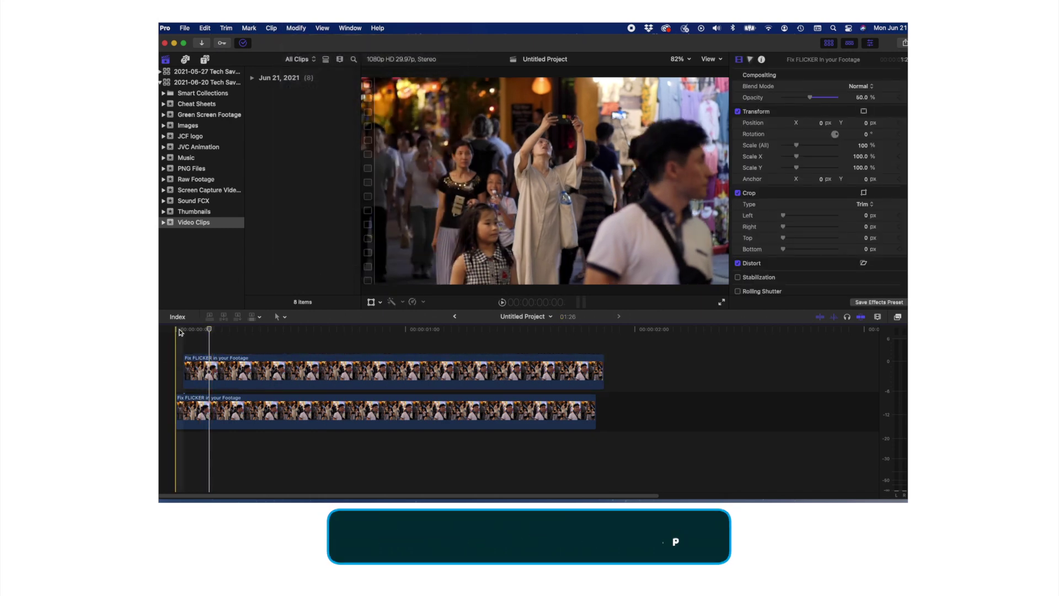